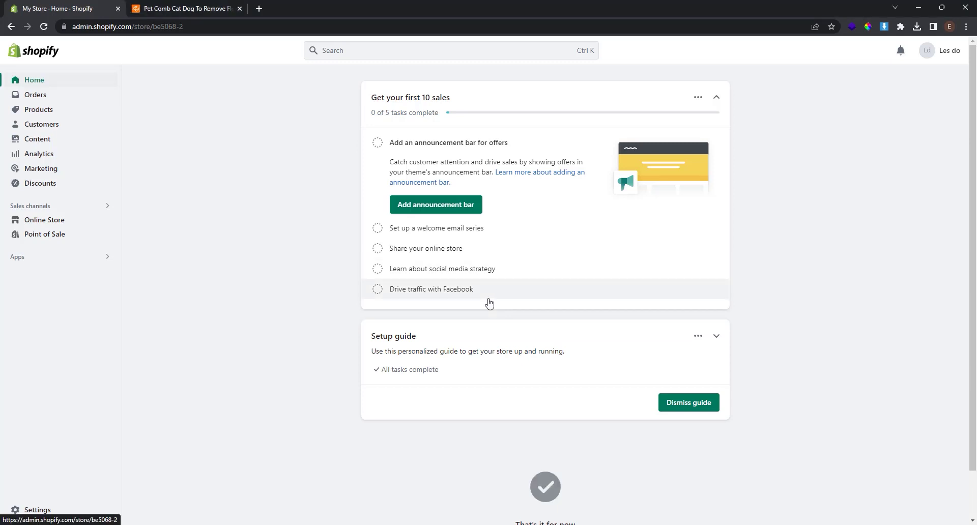
Step: From the admin's Apps > All recommended apps, open the Shopify App Store in a new tab
click(66, 111)
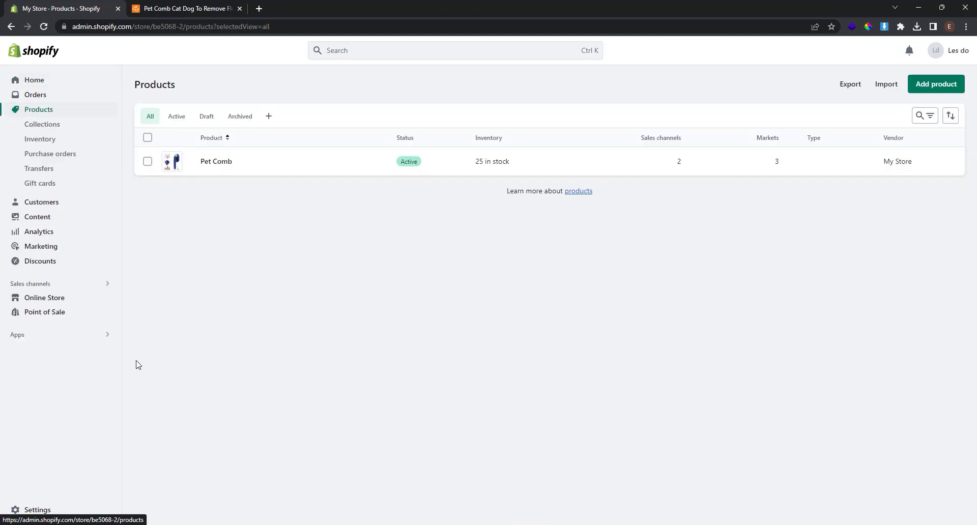
click(105, 336)
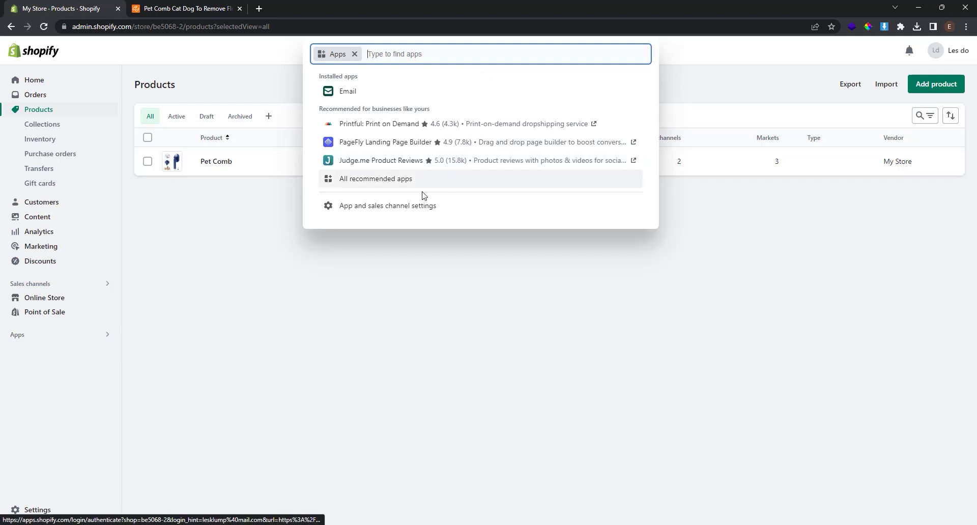
click(427, 182)
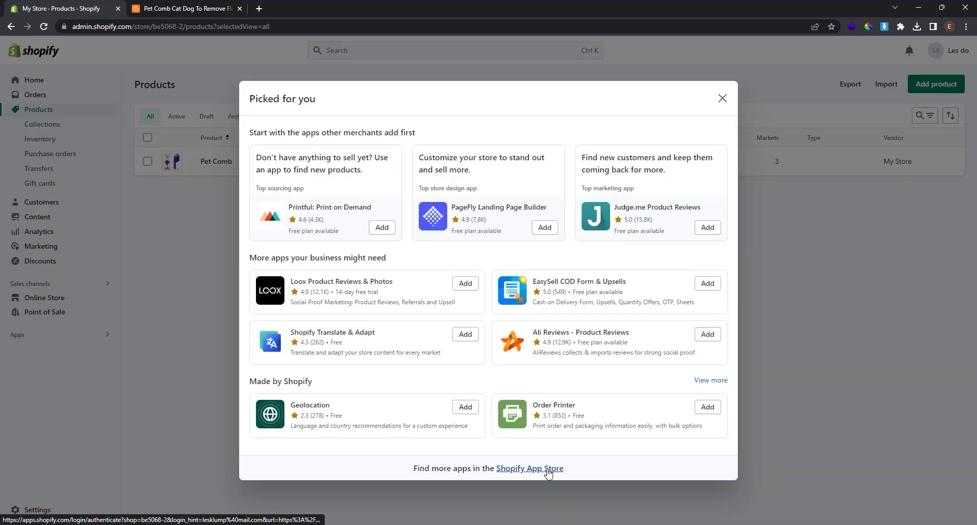
click(549, 471)
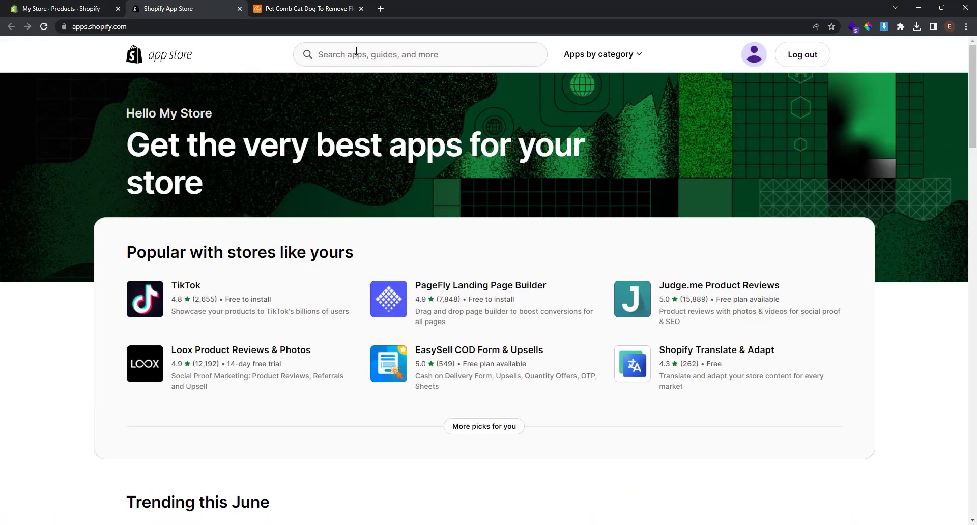
Step: Search the App Store for 'Judge.me' and open Judge.me Product Reviews
click(356, 53)
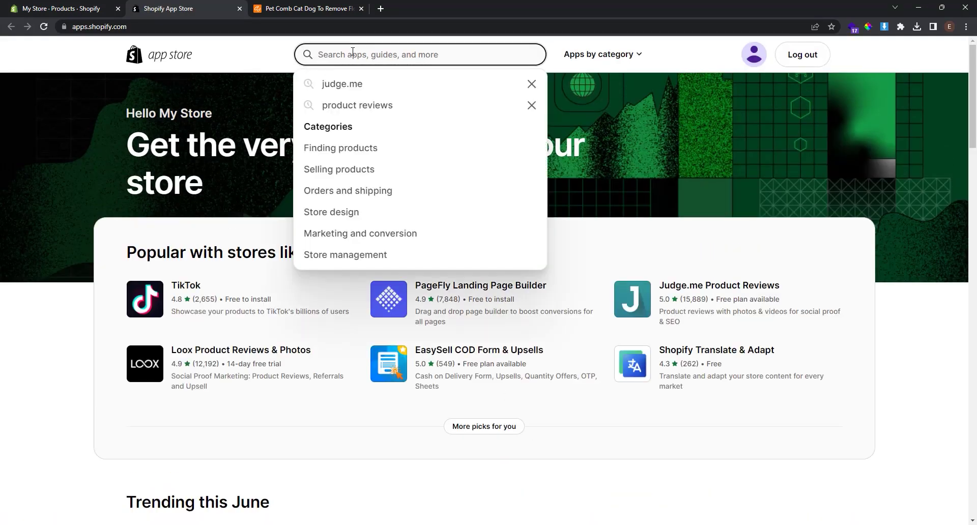
text(Judg)
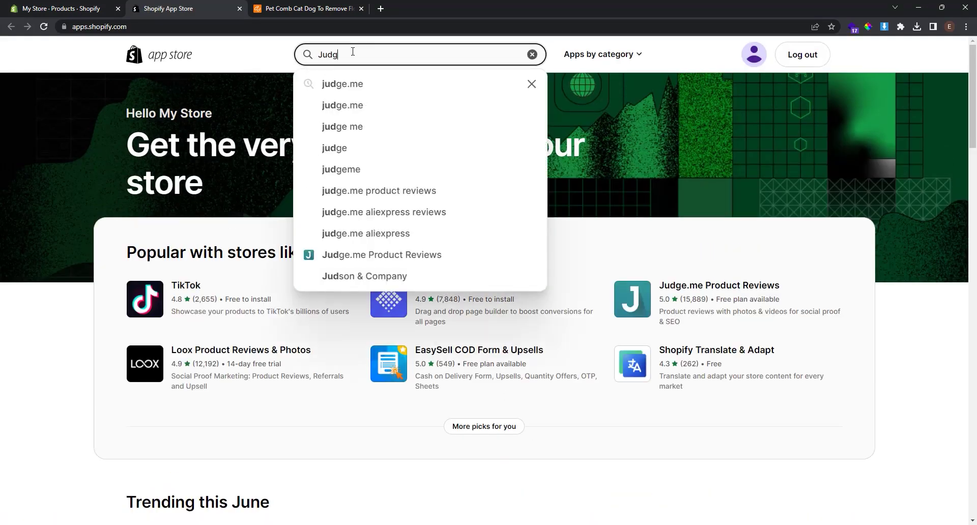
text(e.me)
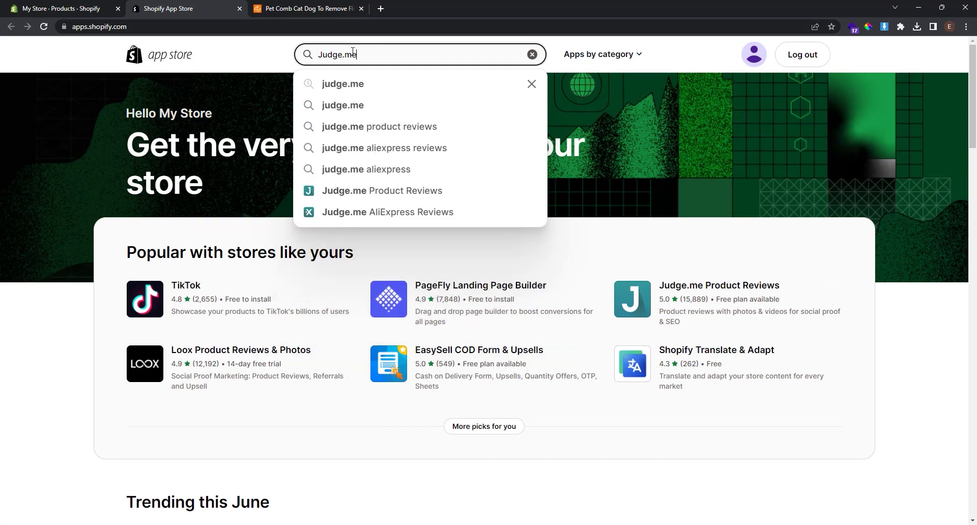
click(448, 190)
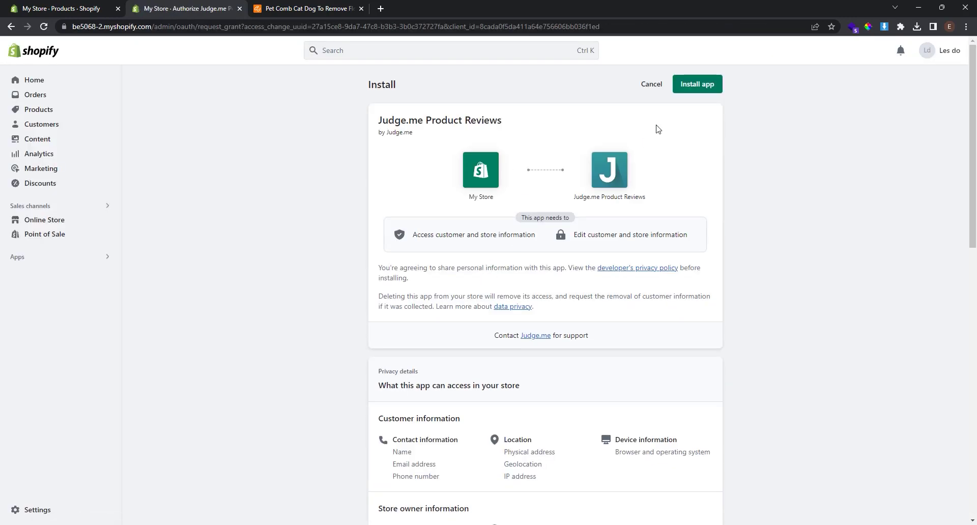
Step: Approve the Judge.me install, add all three review widgets to the live Dawn theme, and finish onboarding
click(691, 87)
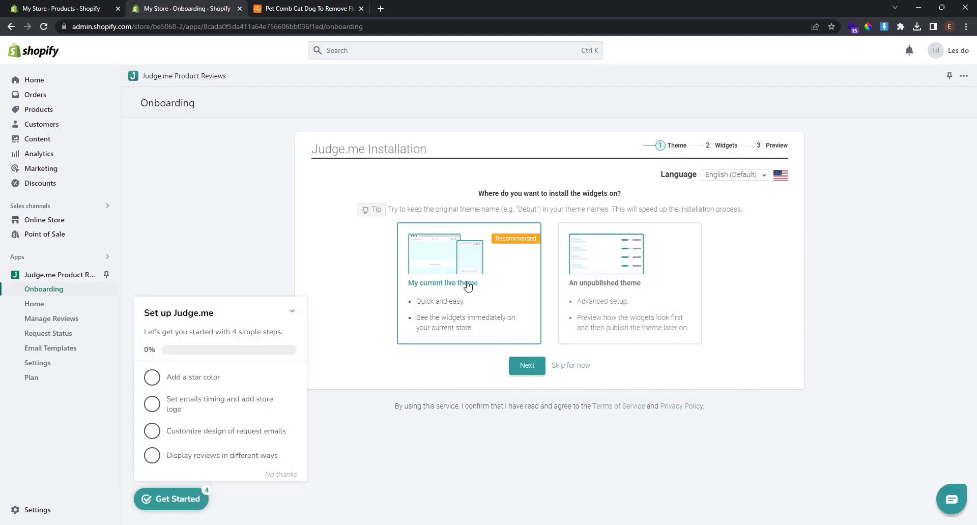
click(526, 366)
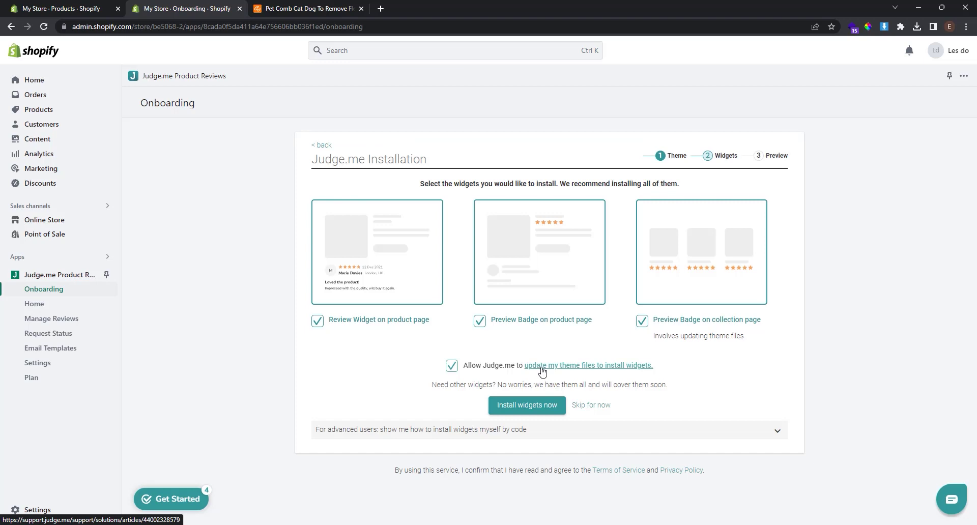
click(538, 407)
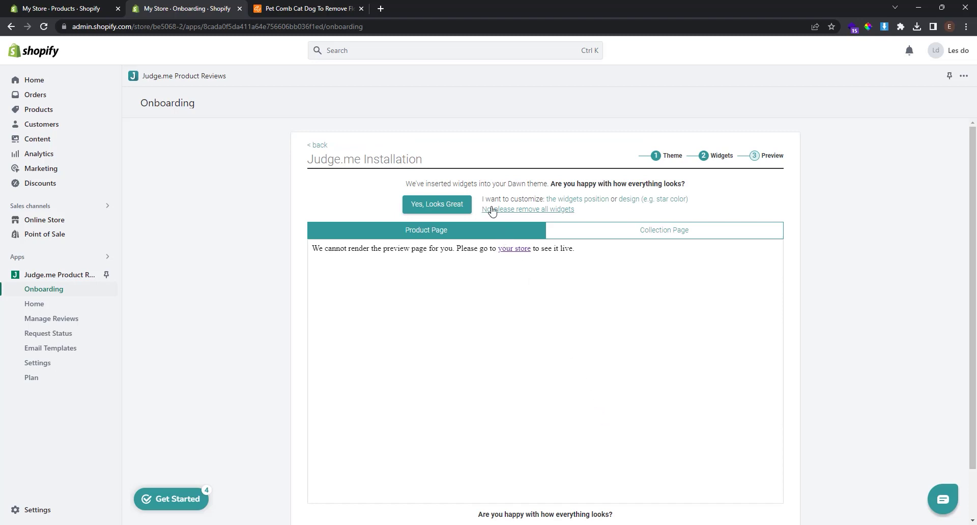
scroll(580, 213, down, 2)
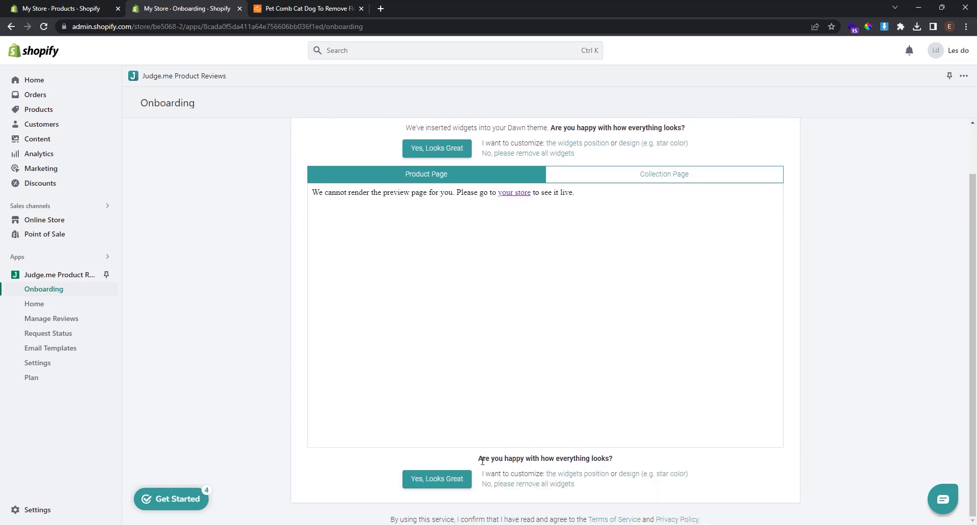
click(463, 483)
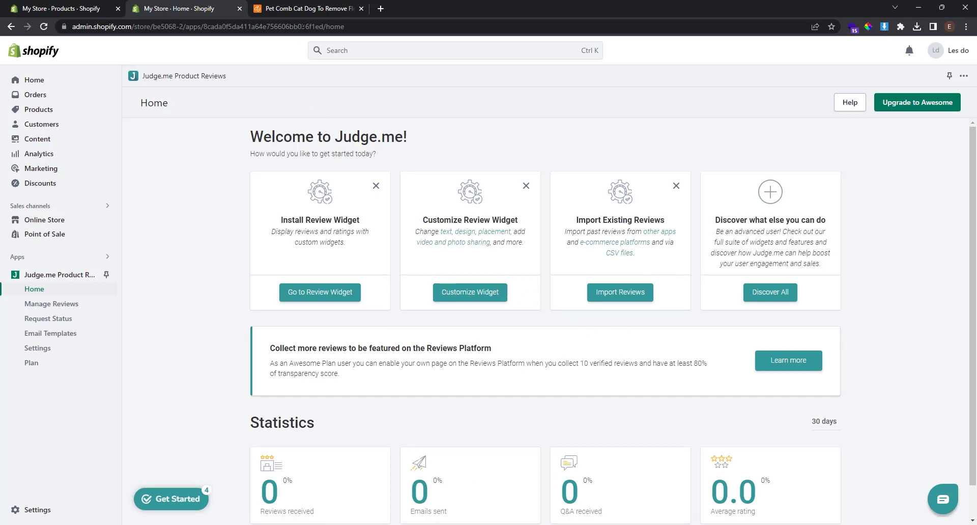
Step: Export the pet comb's 16 CJ Dropshipping buyer reviews and save them as reviews.csv in Downloads
click(305, 5)
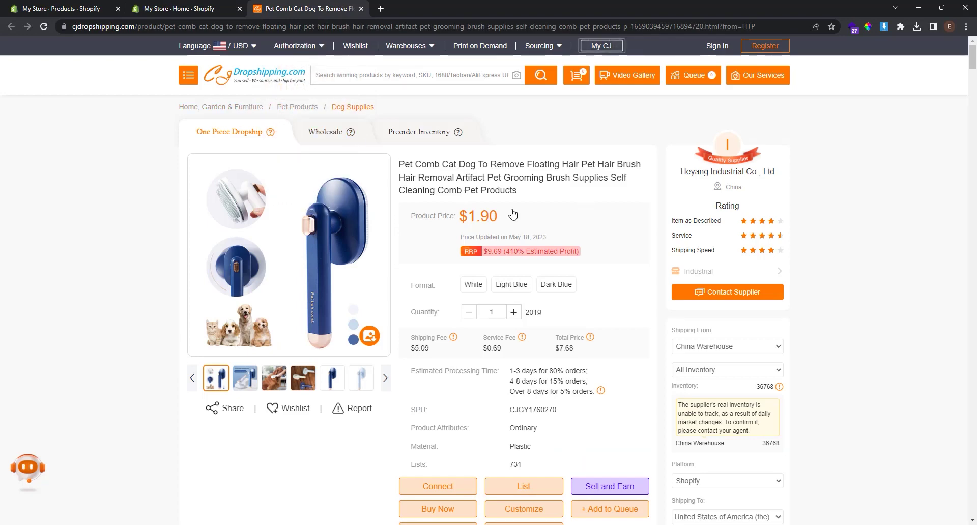
scroll(587, 202, down, 7)
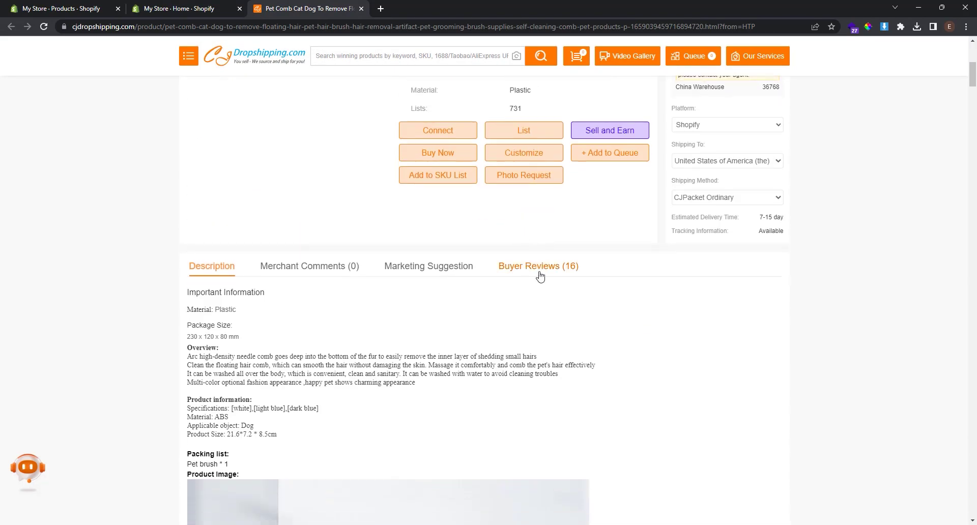
click(540, 275)
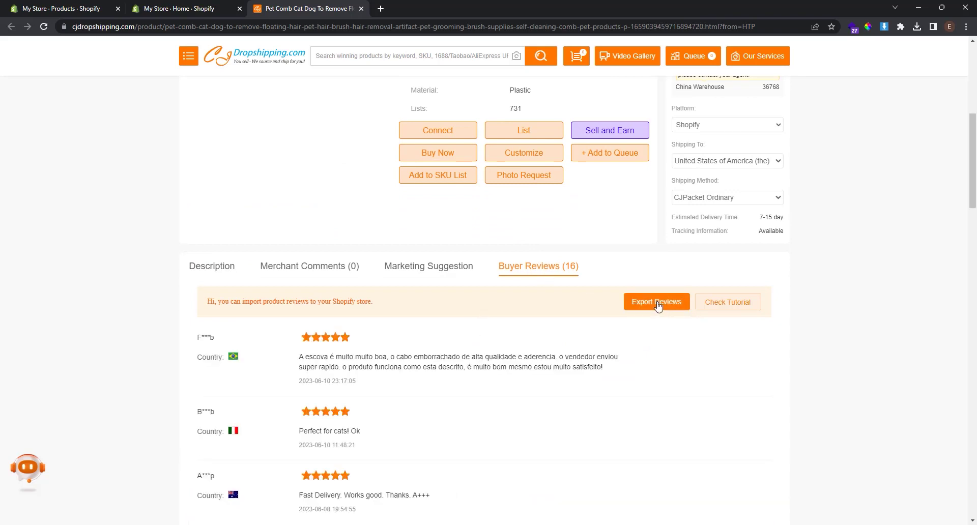
click(657, 302)
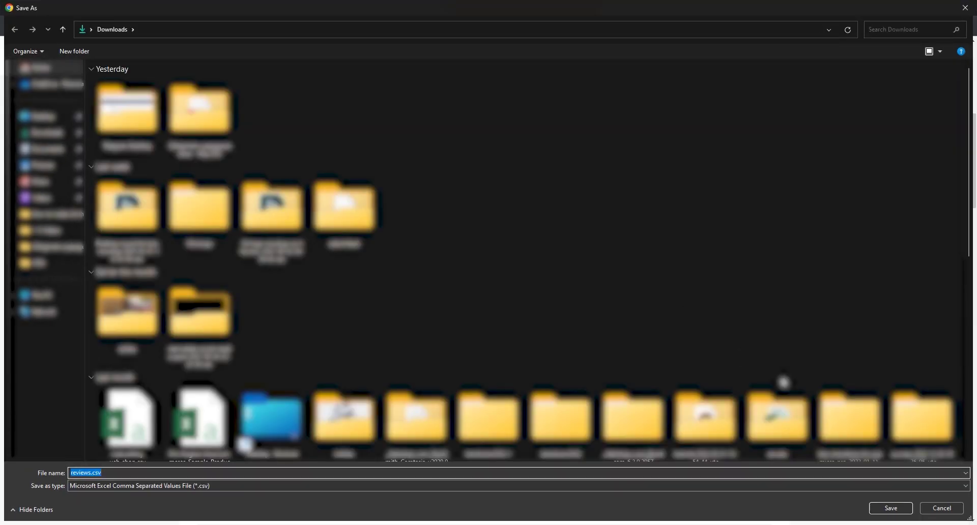
click(879, 511)
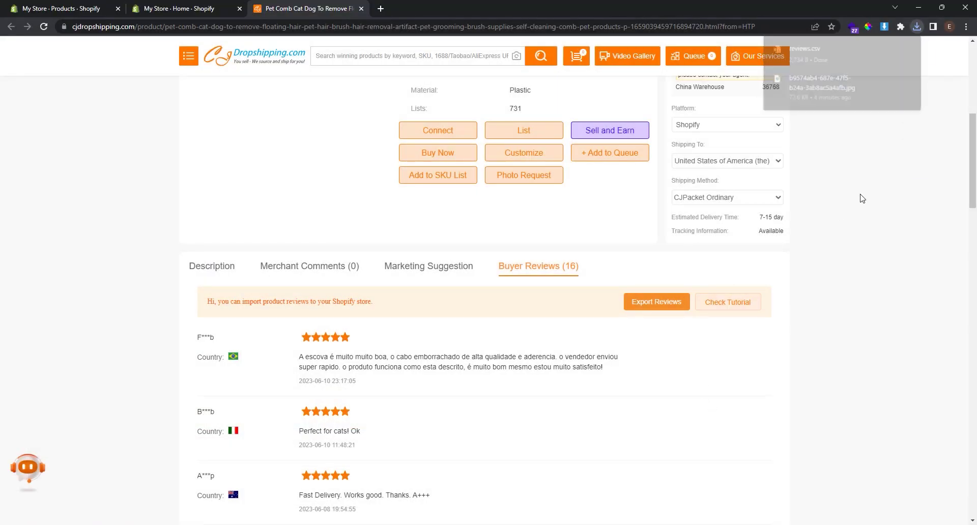
Step: View the Pet Comb product on the live storefront from the admin product list
click(218, 7)
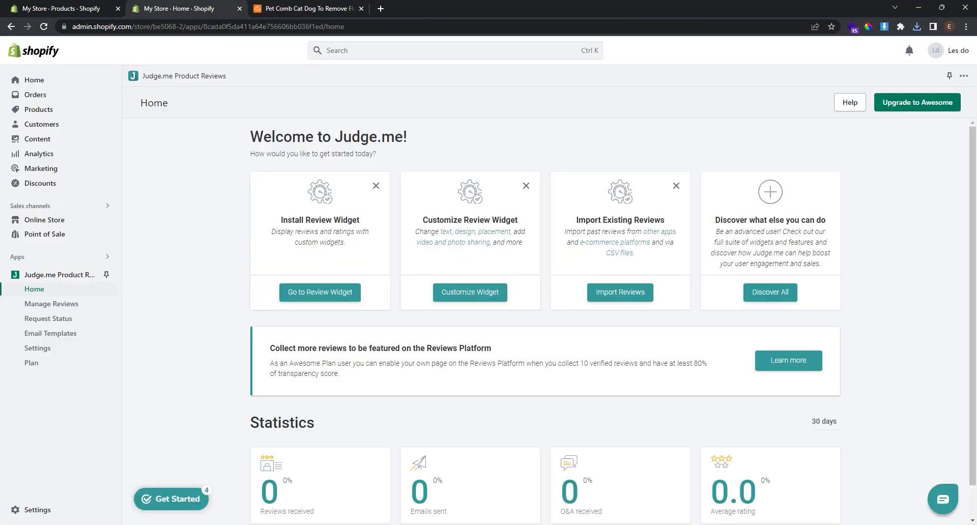
click(45, 109)
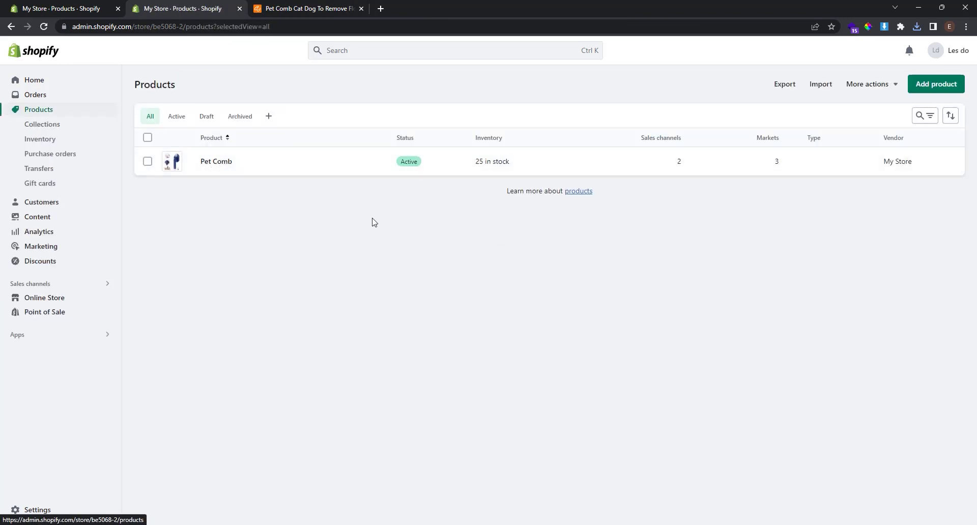
click(245, 162)
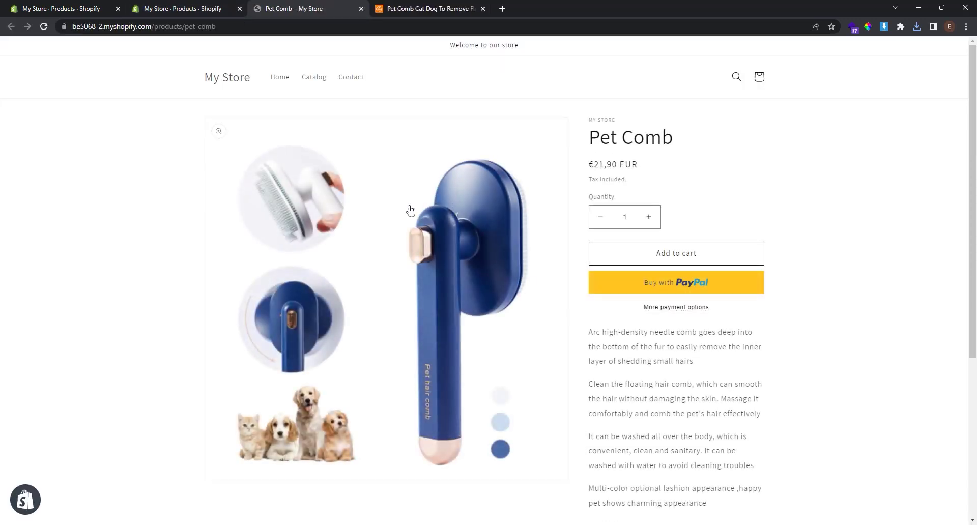
Step: Copy the 'pet-comb' handle from the end of the product page URL
drag(216, 26, 188, 39)
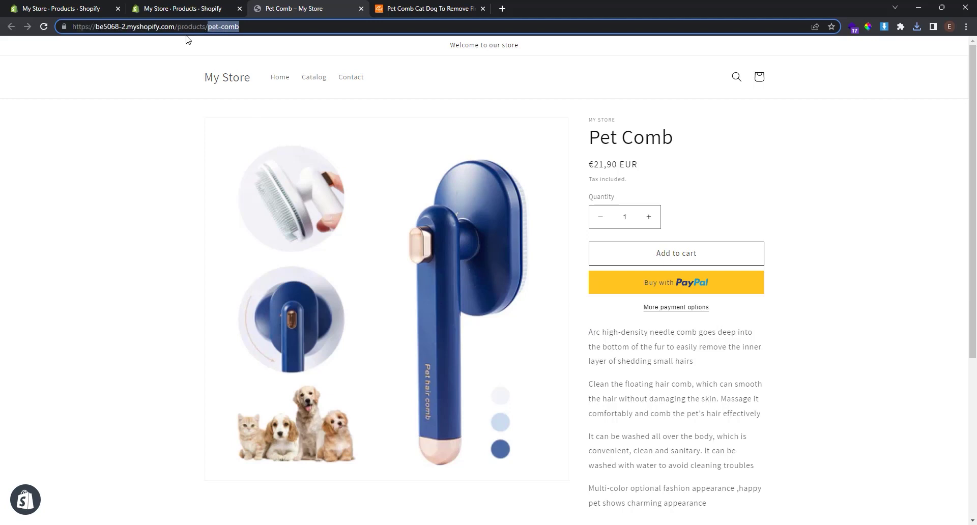
right_click(221, 31)
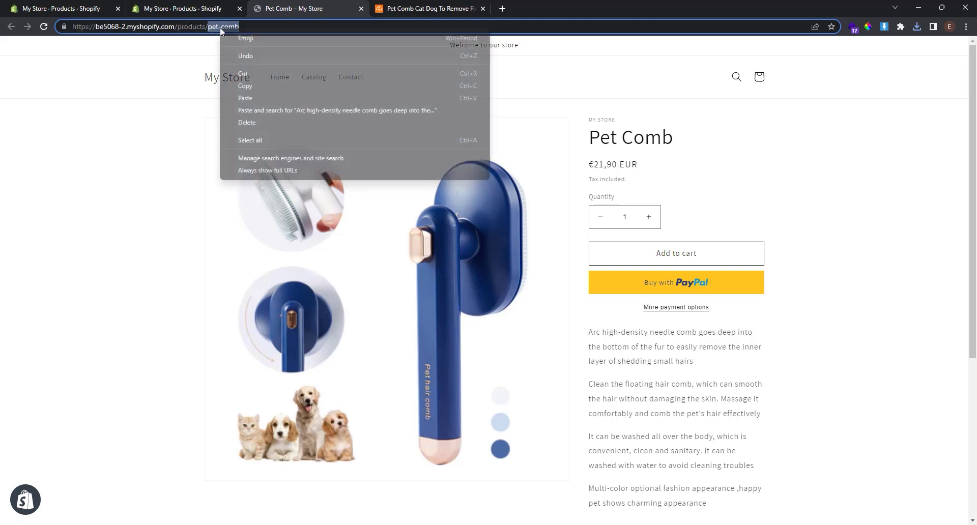
click(262, 85)
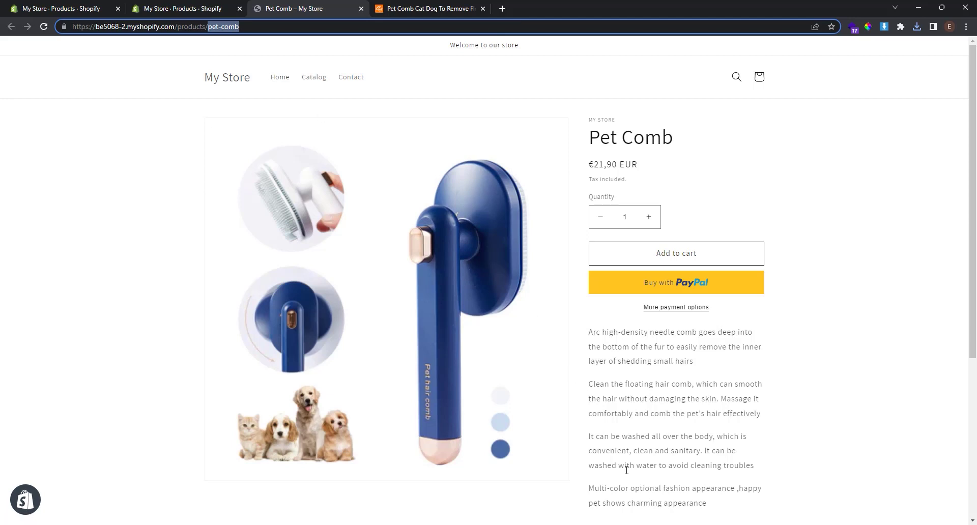
Step: Paste 'pet-comb' into product_handle cell A2 of reviews.csv and fill it down to A17
click(626, 524)
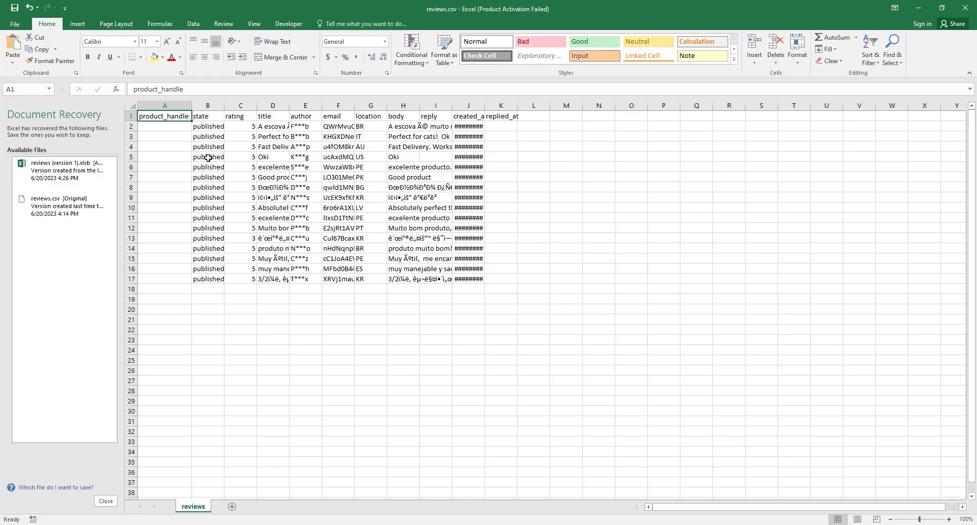
click(181, 127)
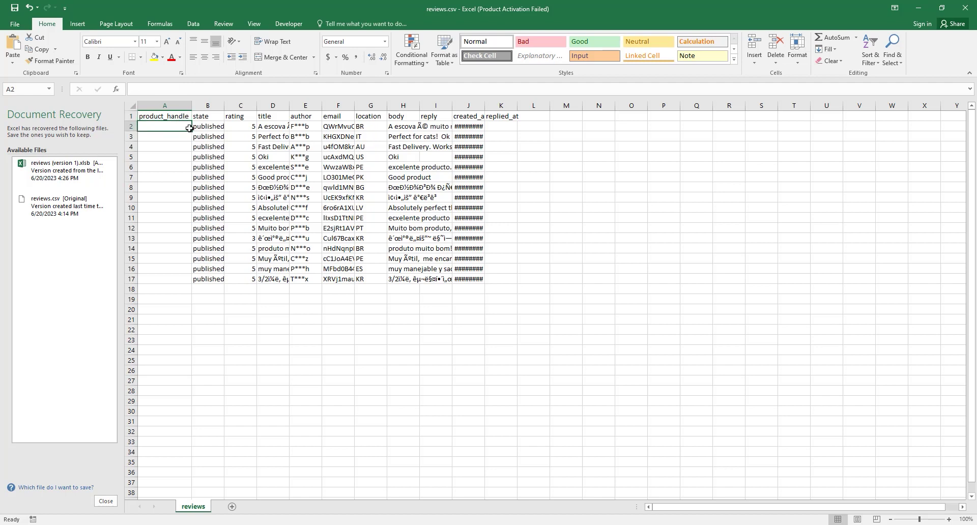
right_click(173, 127)
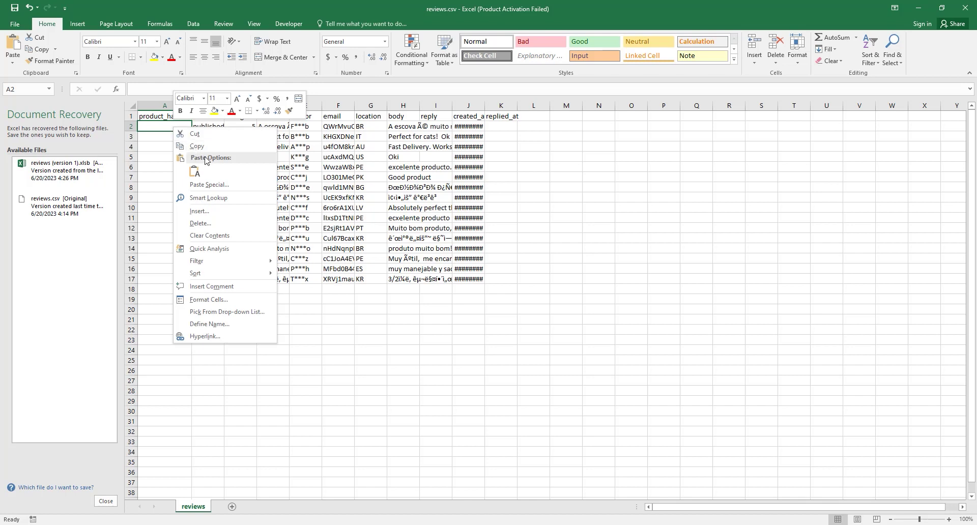
click(198, 170)
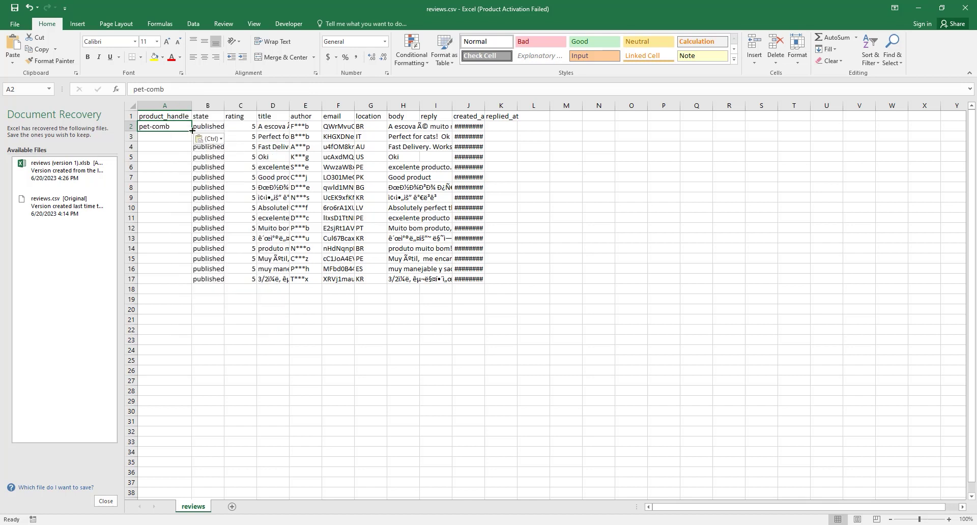
drag(192, 132, 194, 283)
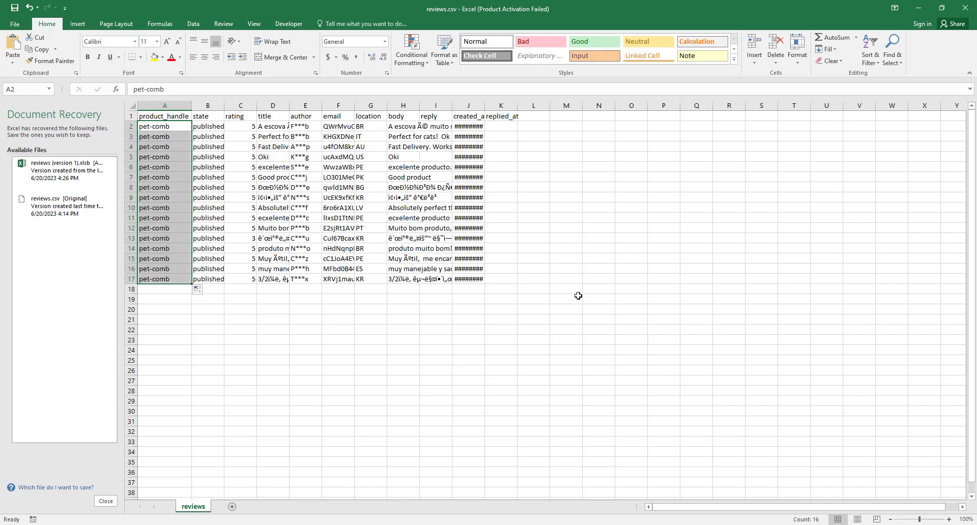
Step: Save reviews.csv keeping the CSV format, and minimise Excel
key(ctrl+s)
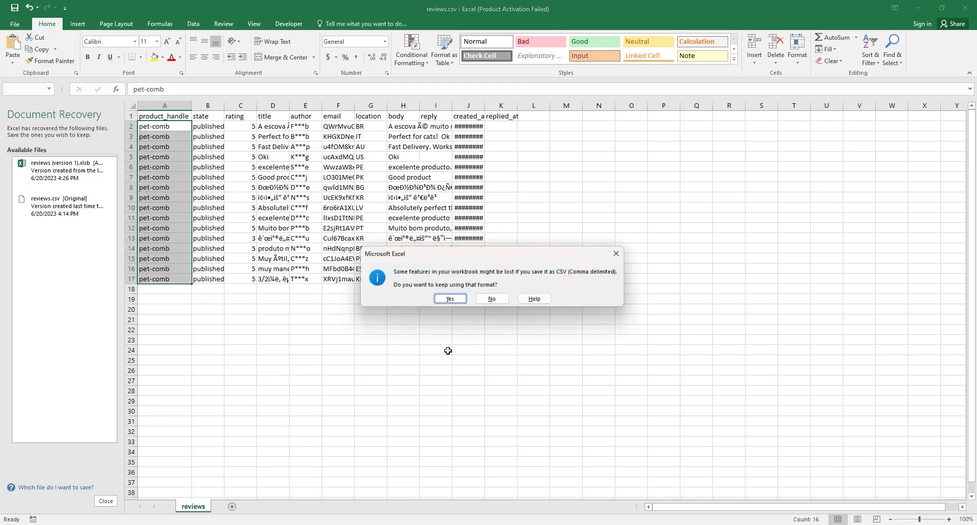
click(449, 307)
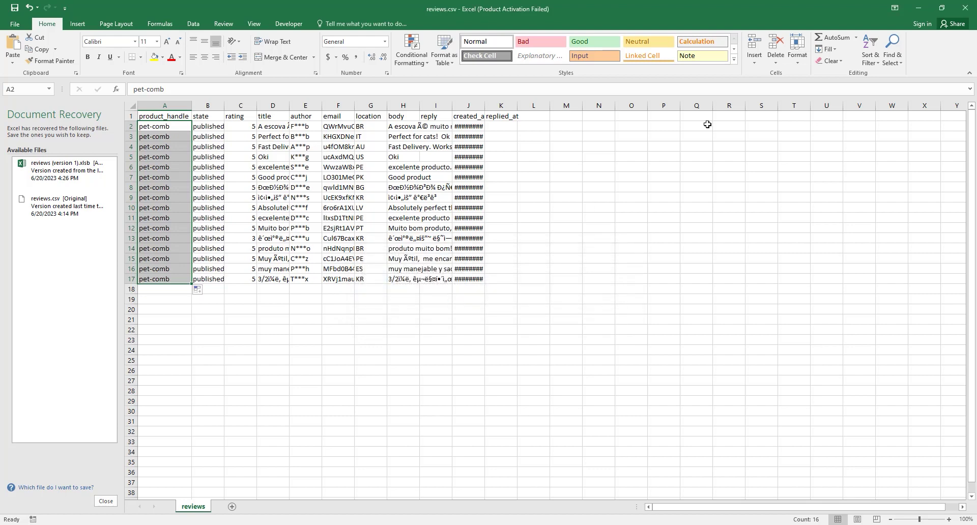
click(919, 8)
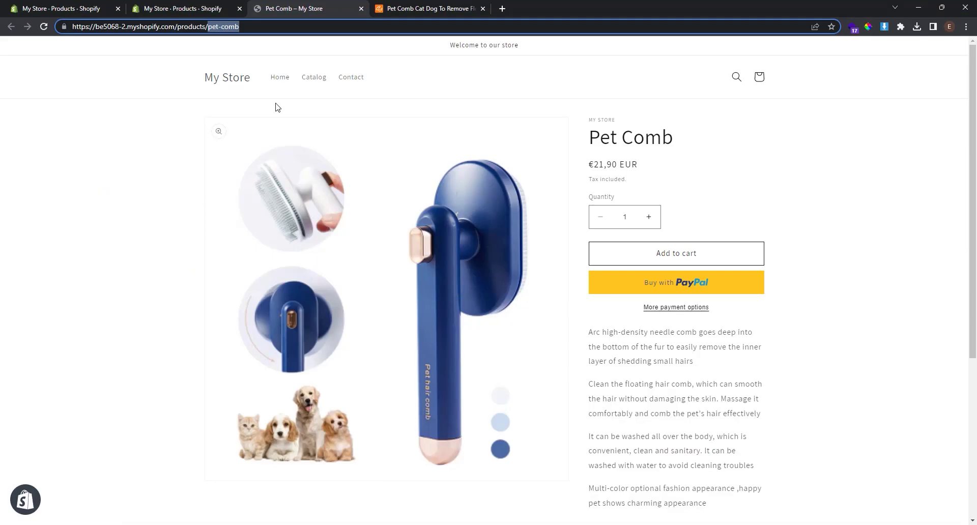
Step: Open Judge.me Product Reviews from the admin Apps list and go to Manage Reviews
click(178, 8)
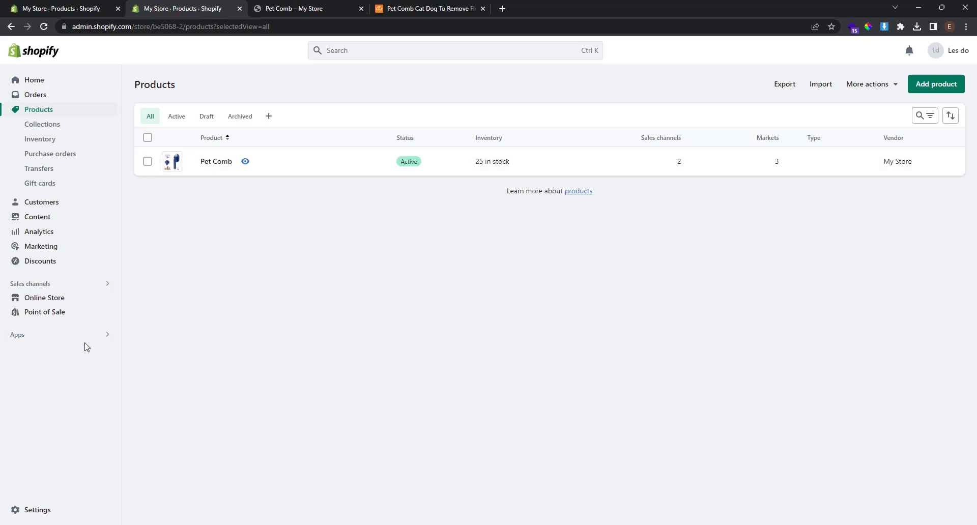
click(66, 337)
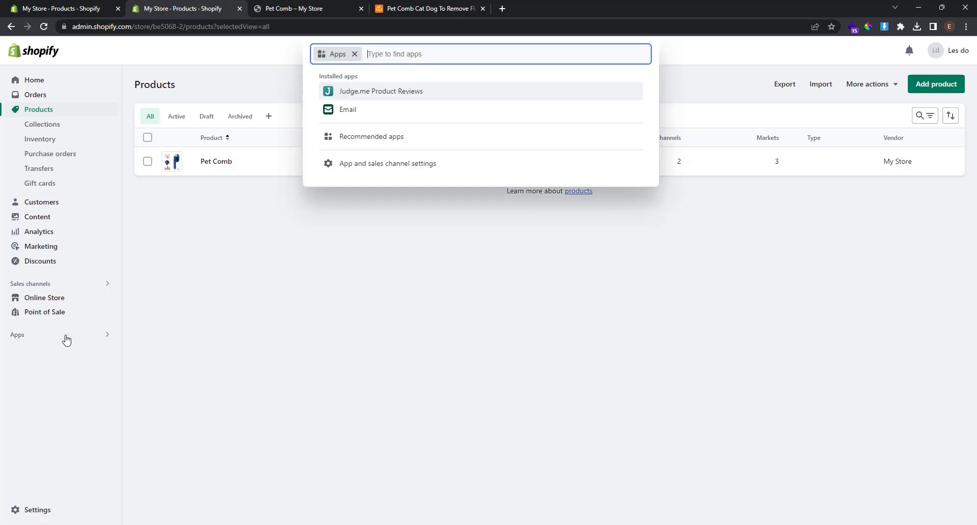
click(352, 94)
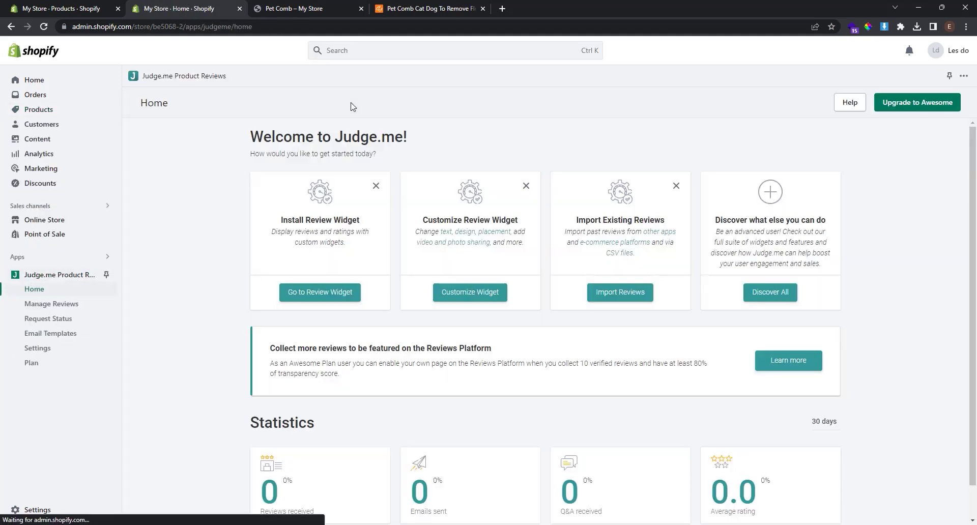
click(71, 310)
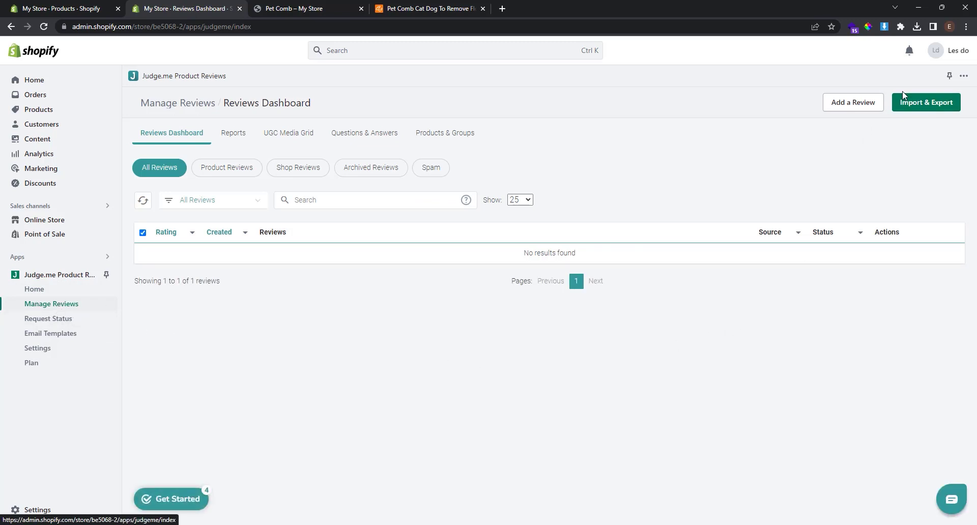
Step: Import reviews.csv into Judge.me with Shopify as the source, then return to the Judge.me home
click(911, 108)
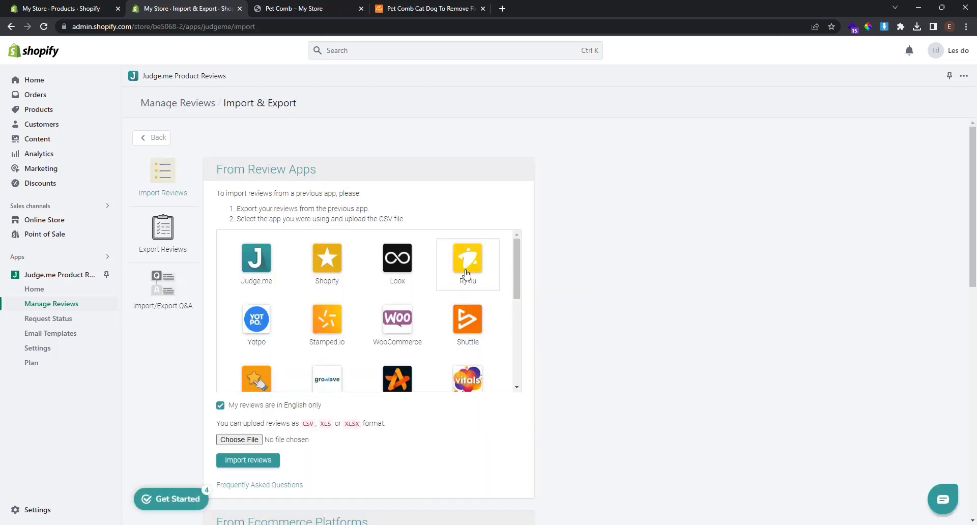
click(338, 265)
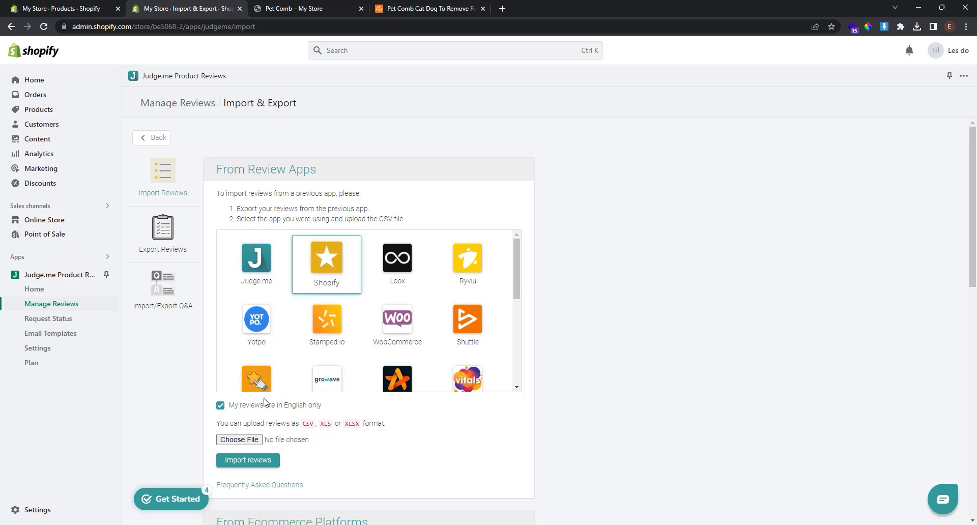
click(240, 439)
click(260, 467)
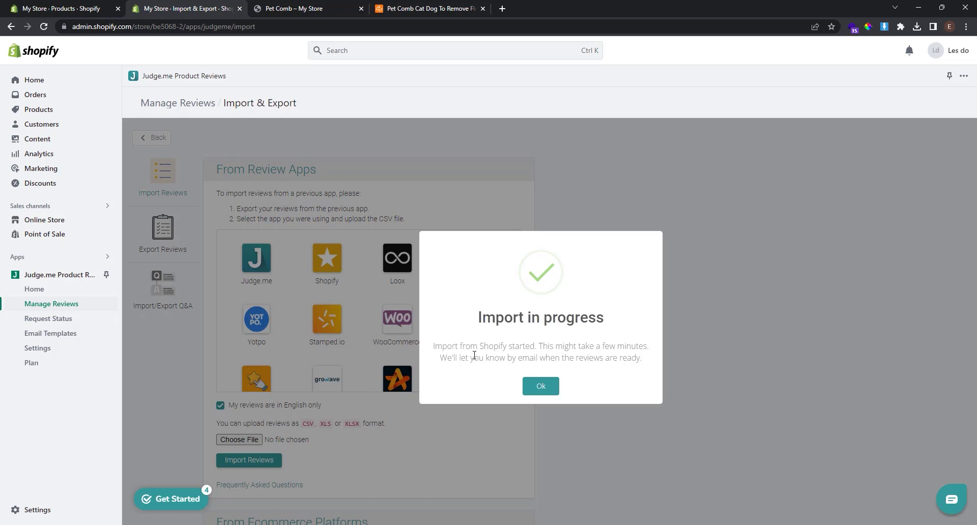
click(549, 390)
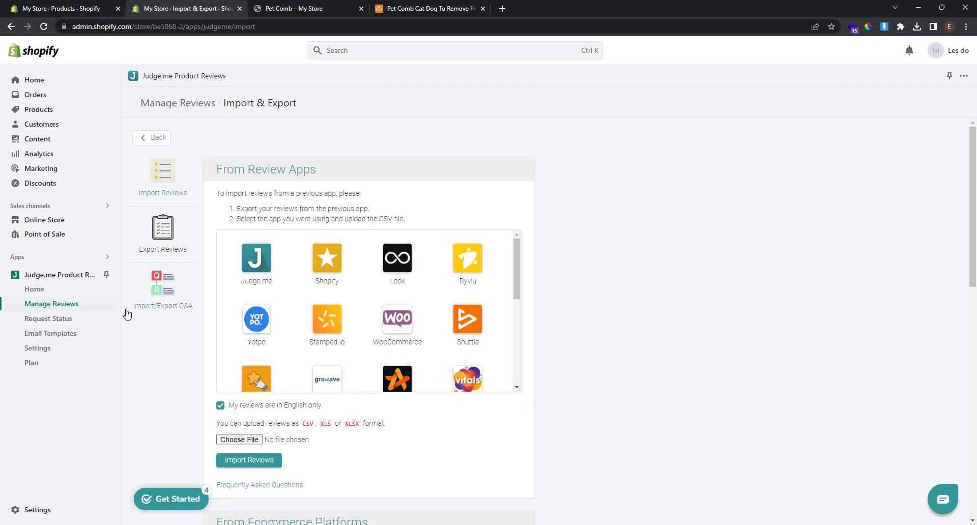
click(59, 280)
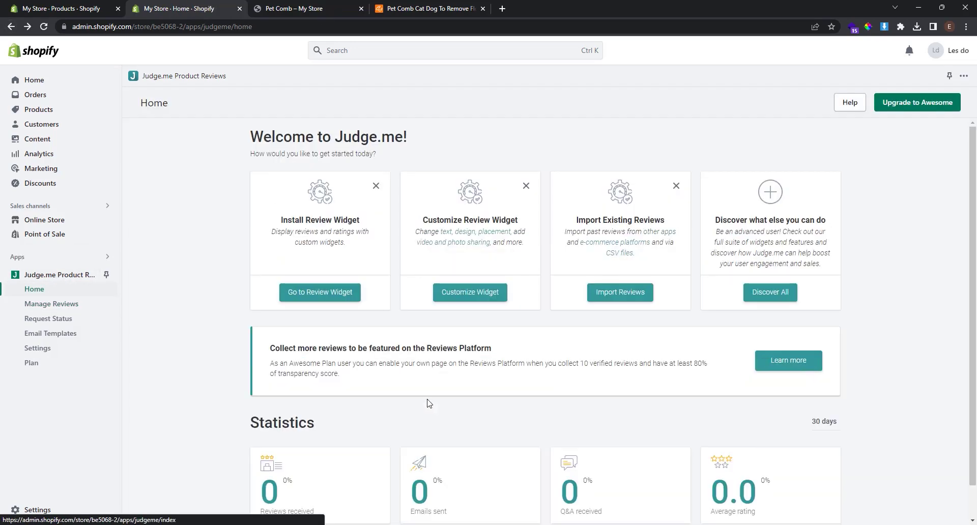
Step: Open Judge.me's Manage Reviews to check the imported Pet Comb reviews
click(78, 310)
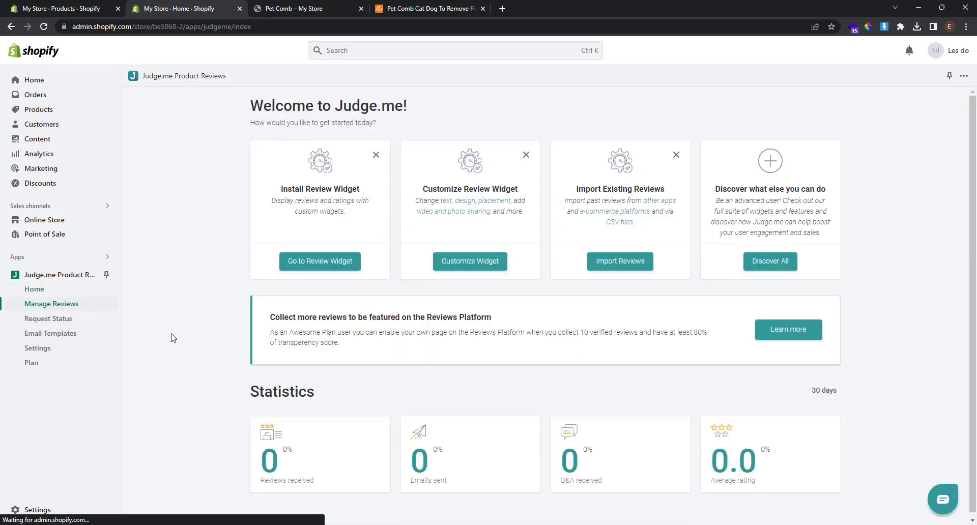